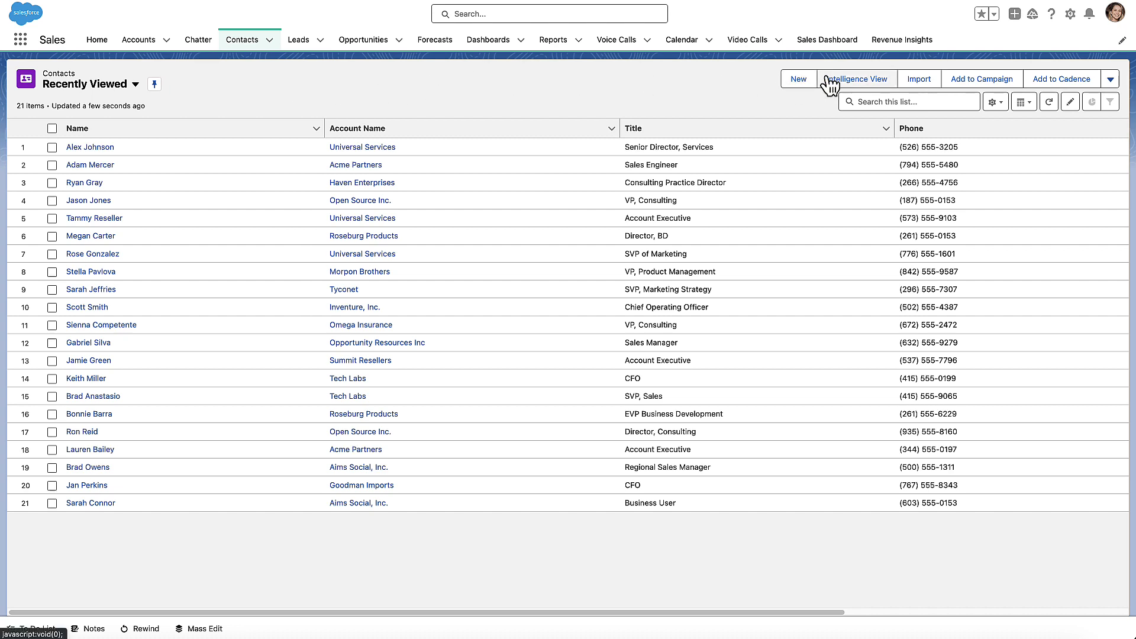
# Review the Intelligence View's Created Date and Owner filters and start adding another filter condition.
pyautogui.click(856, 79)
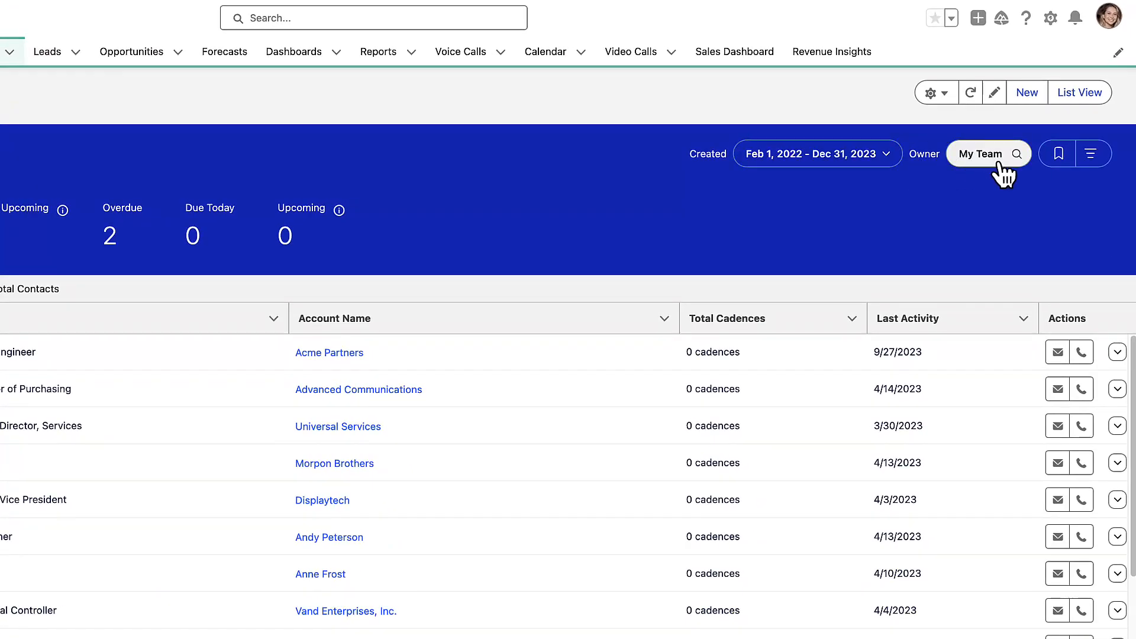
pyautogui.click(1091, 154)
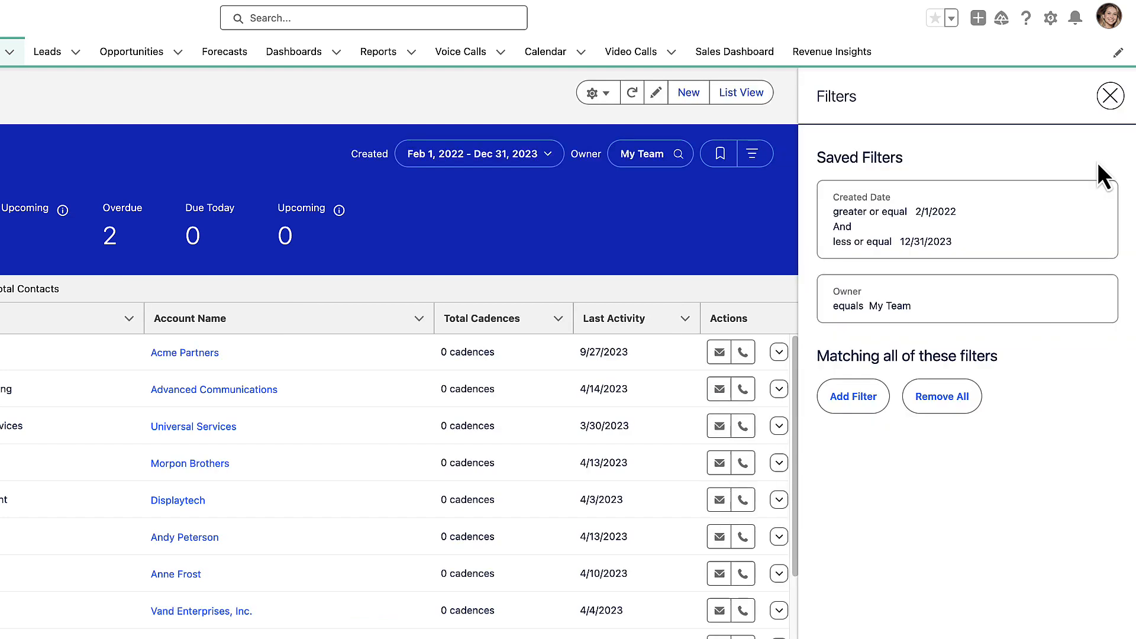
pyautogui.click(853, 396)
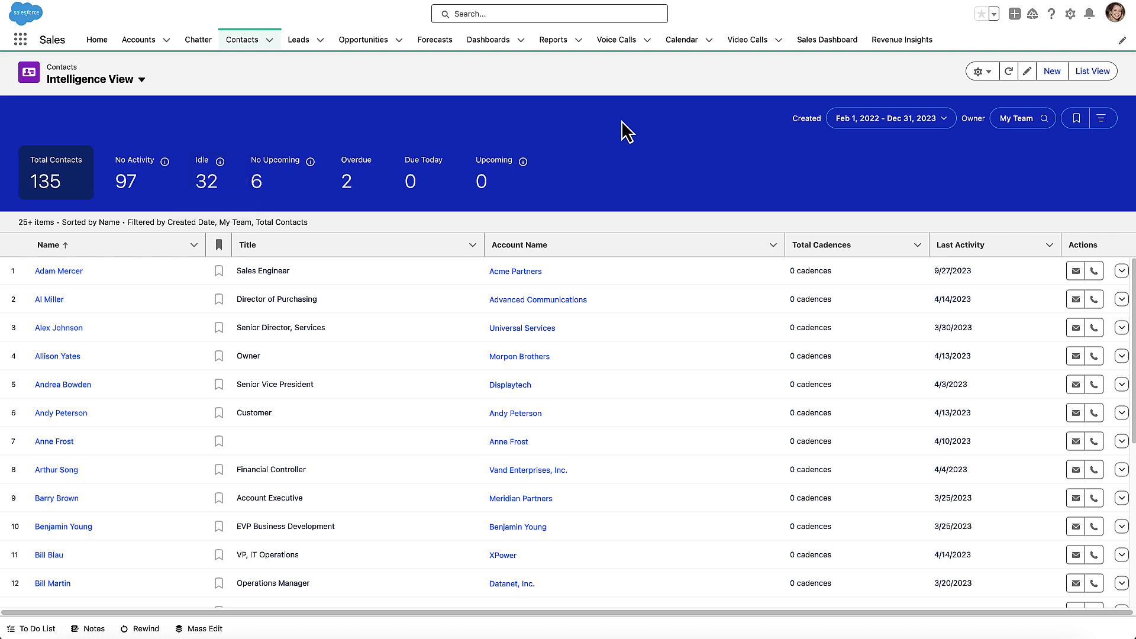
# Show the overdue contacts and bookmark both of them as important.
pyautogui.click(368, 187)
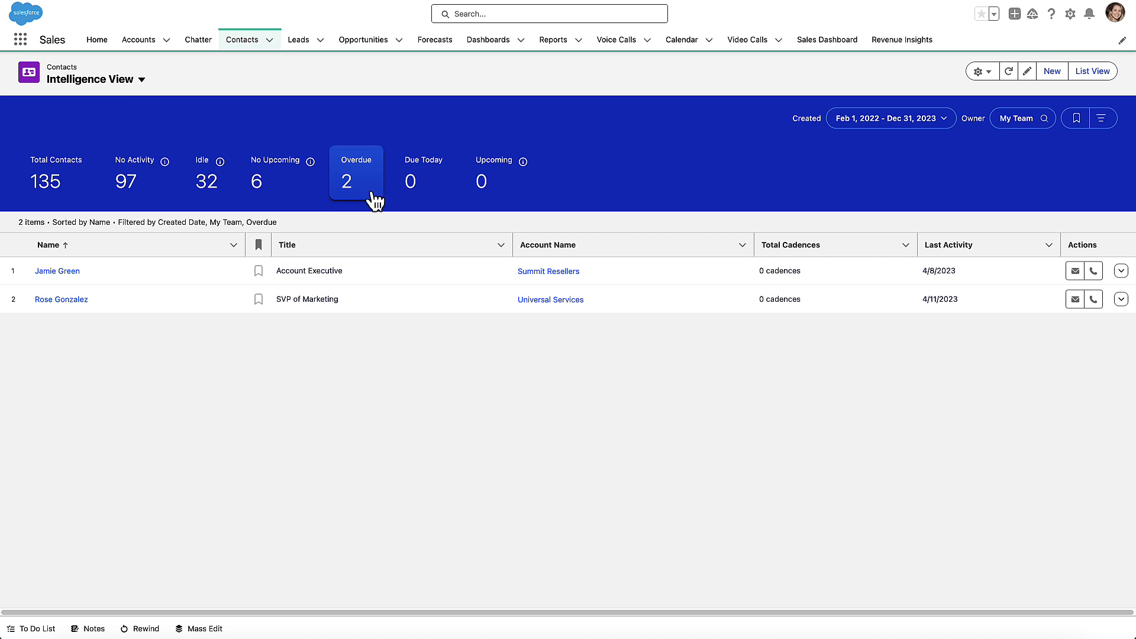
pyautogui.click(258, 270)
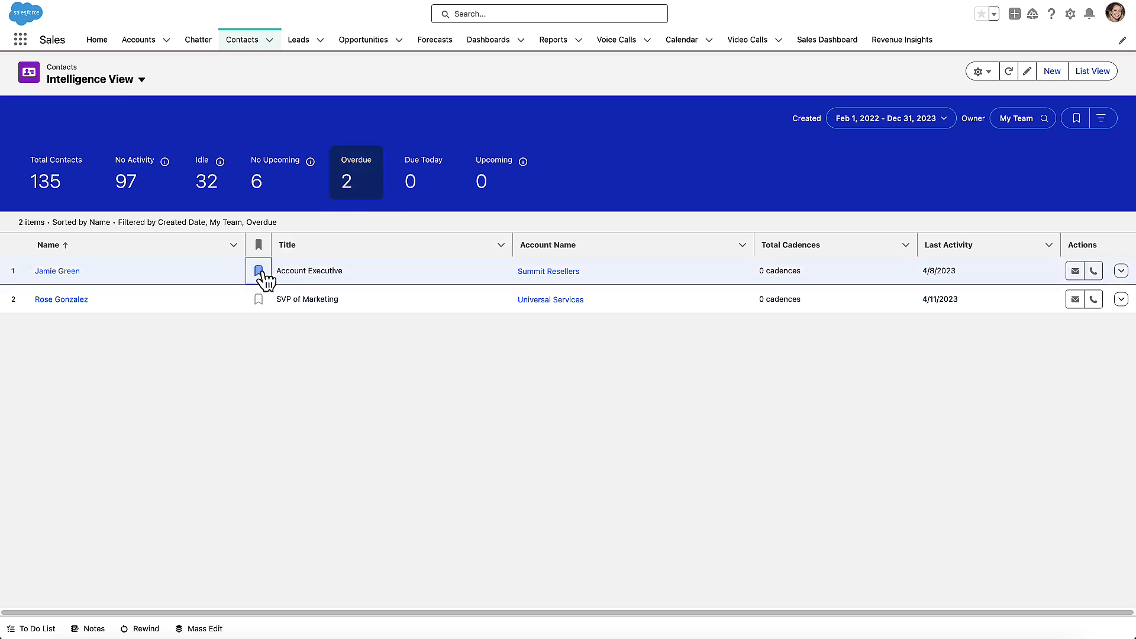
pyautogui.click(258, 299)
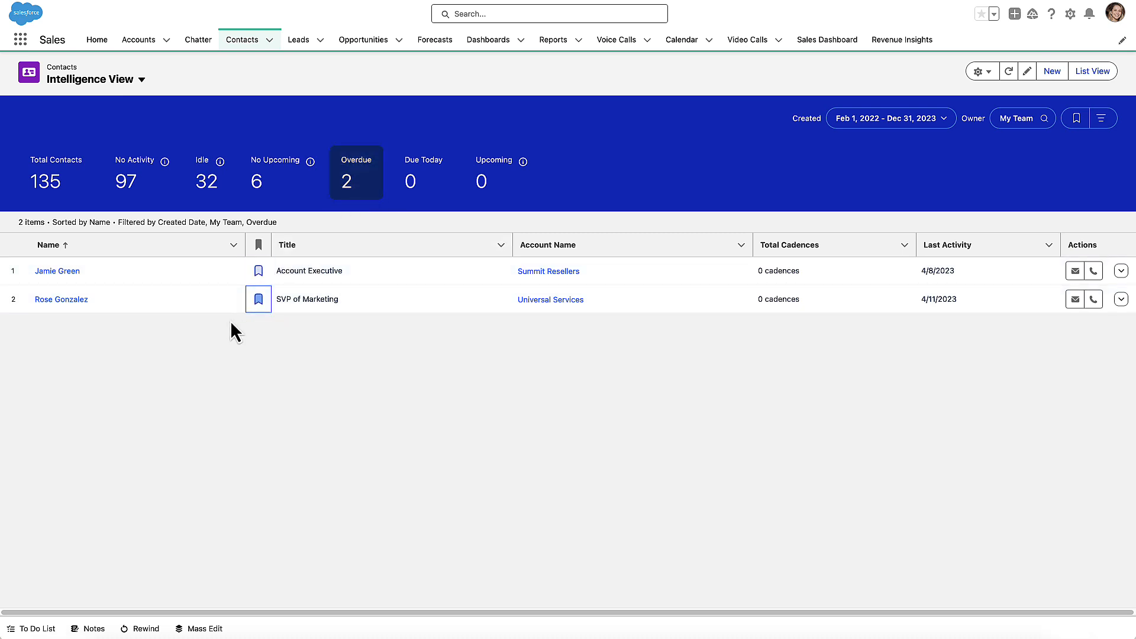
# Reload the Intelligence View and list only the contacts marked important.
pyautogui.click(140, 79)
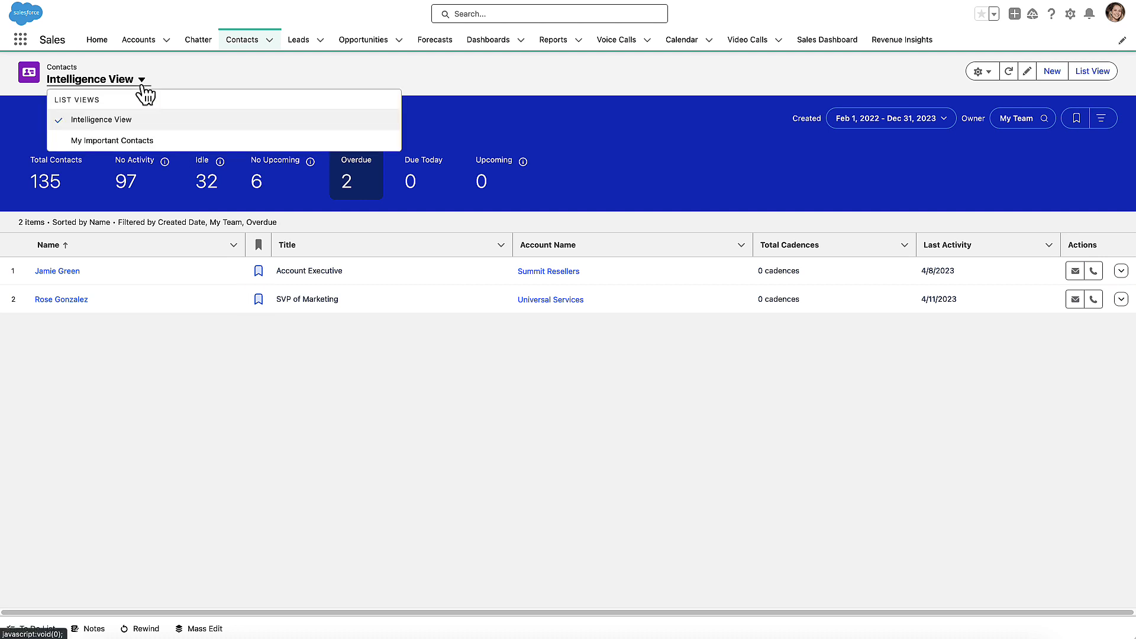
pyautogui.click(131, 141)
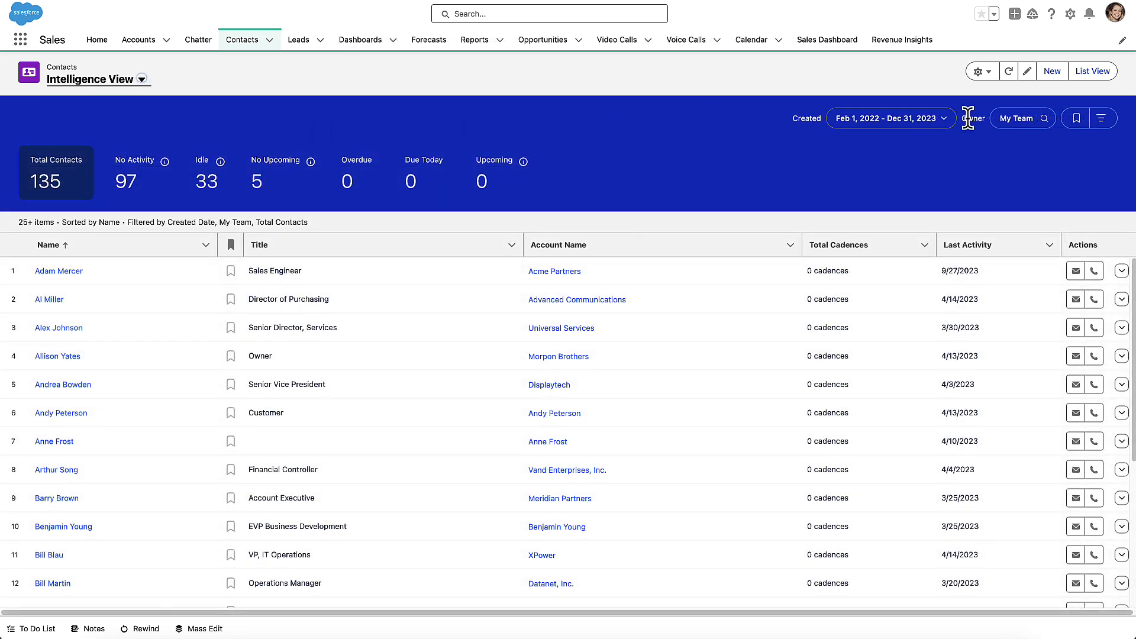
pyautogui.click(1077, 119)
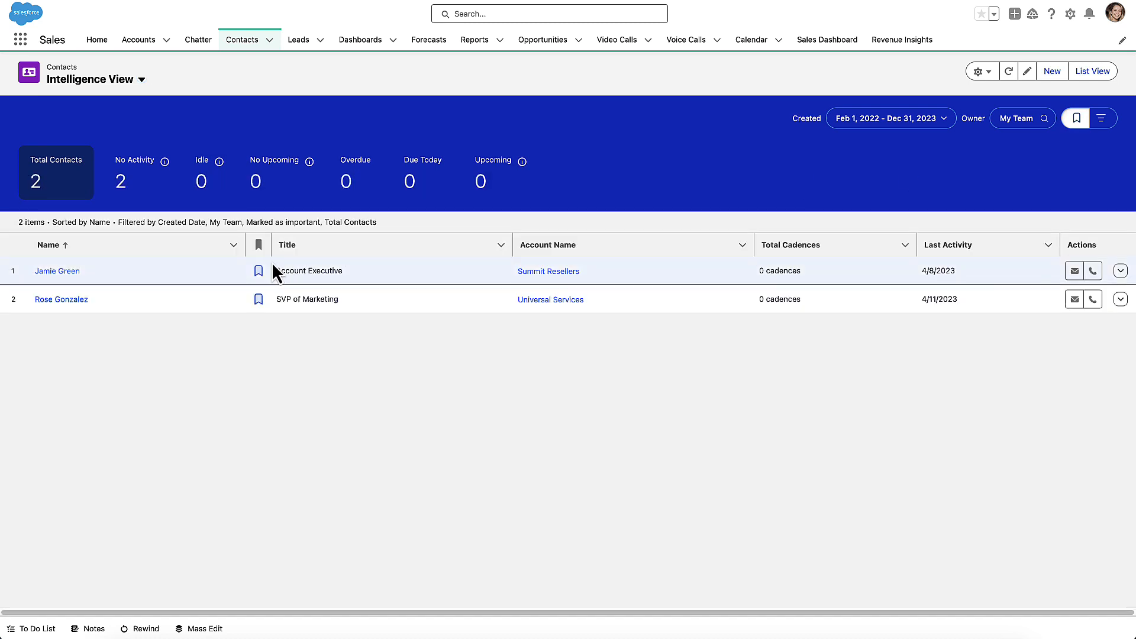
pyautogui.click(233, 271)
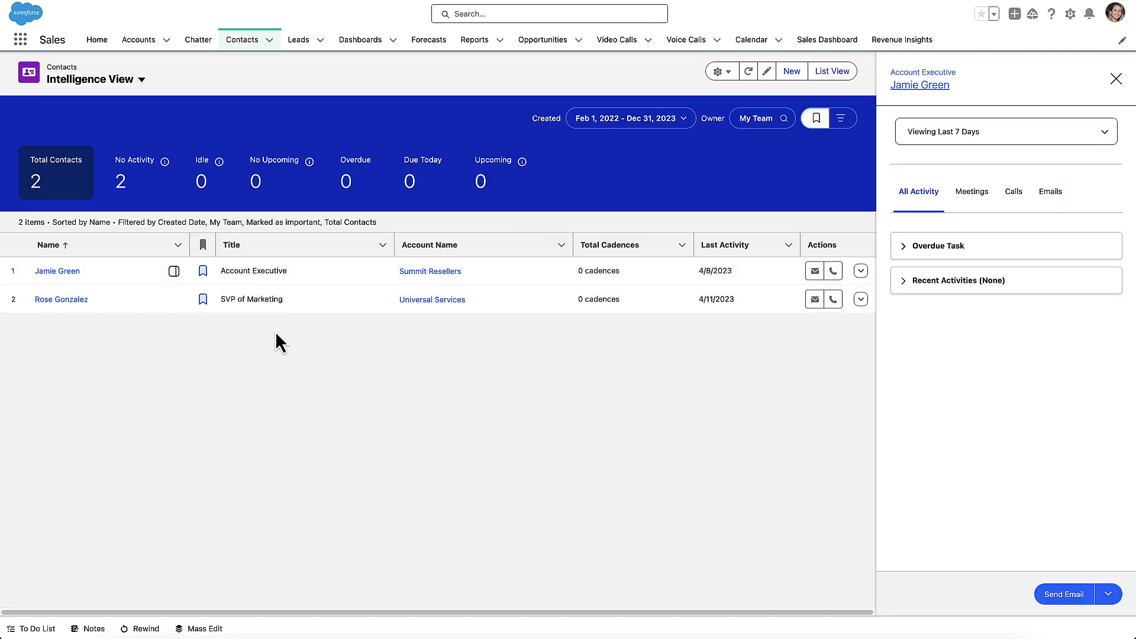
pyautogui.click(174, 302)
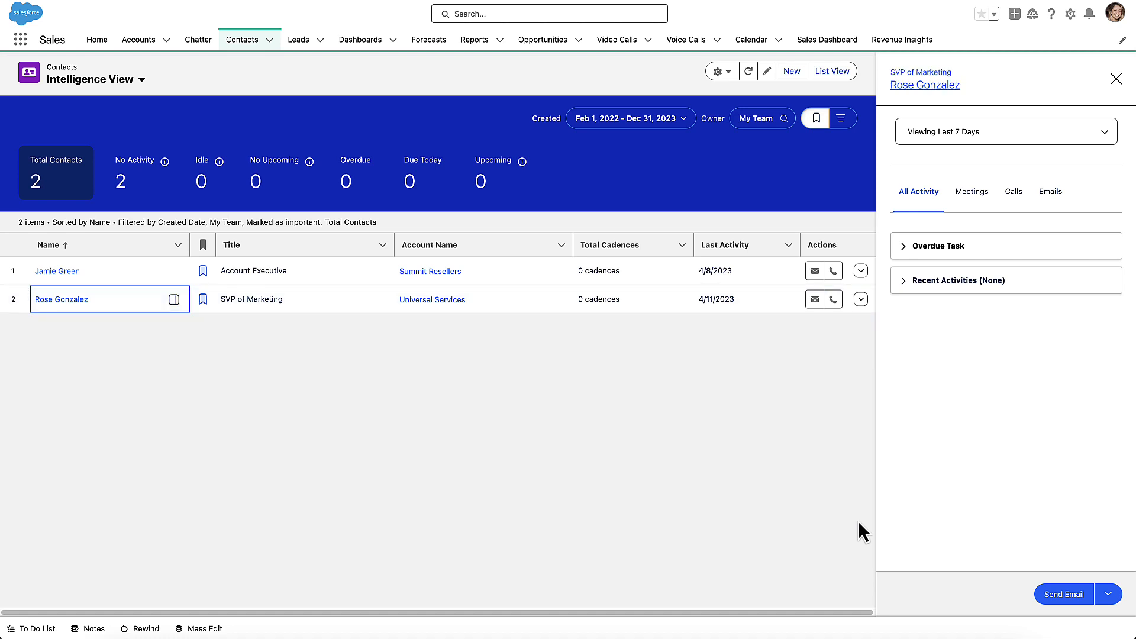
pyautogui.click(1107, 593)
pyautogui.click(1119, 82)
# Sort by Account Name and review the first contact's Add to Cadence action.
pyautogui.click(561, 246)
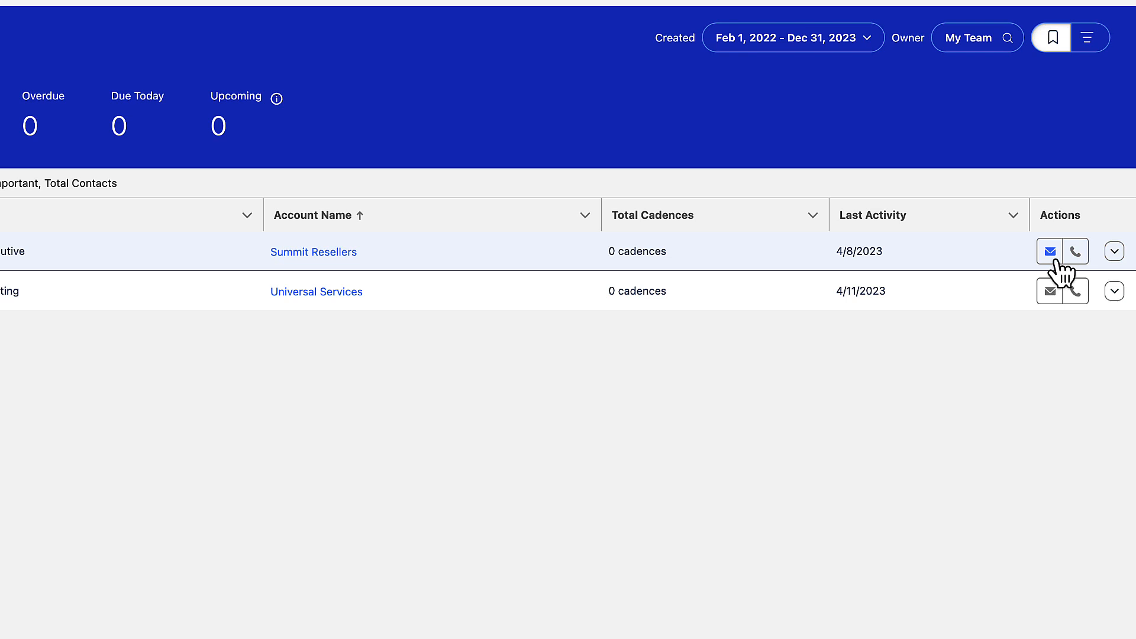
pyautogui.click(1114, 251)
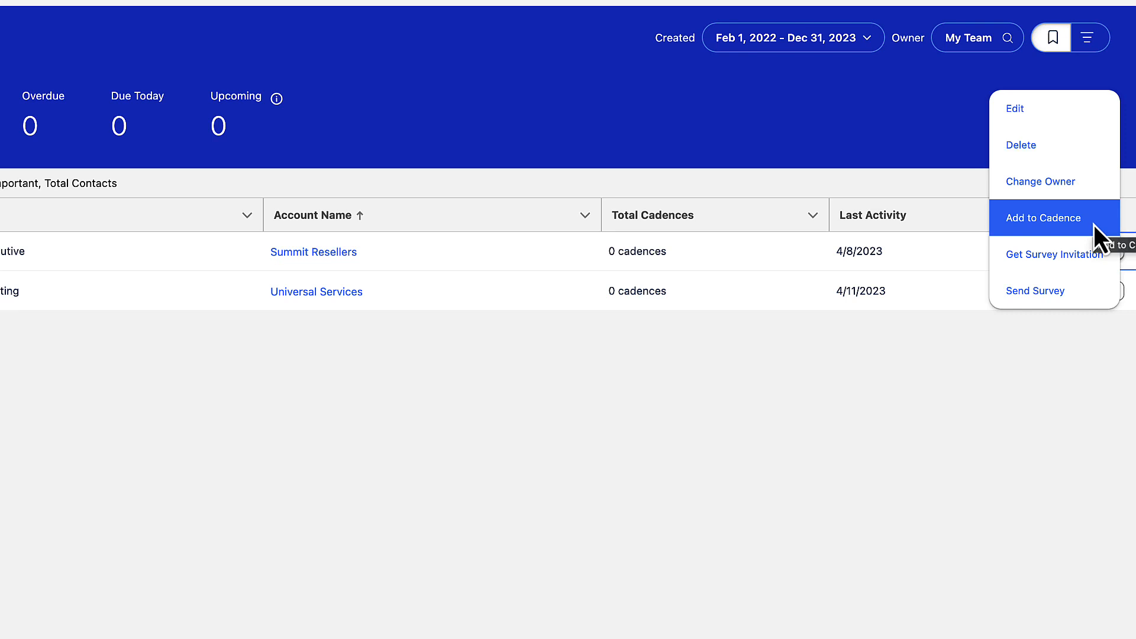
pyautogui.click(1100, 182)
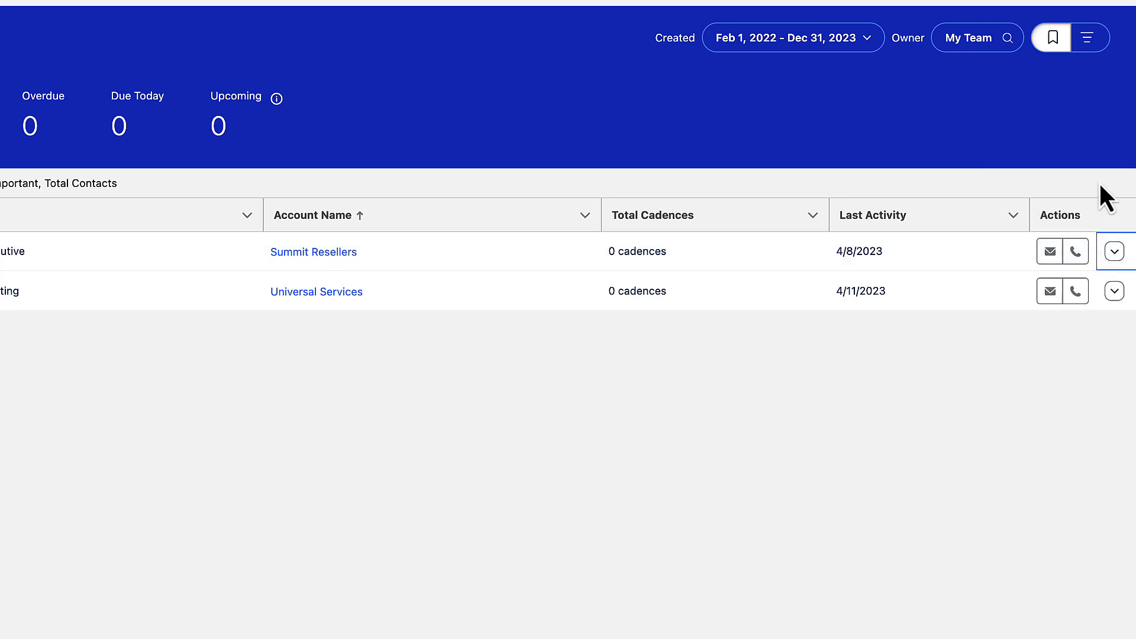
pyautogui.scroll(2, 1100, 177)
# Create and save a private contact view named 'My Recent Contacts'.
pyautogui.click(916, 25)
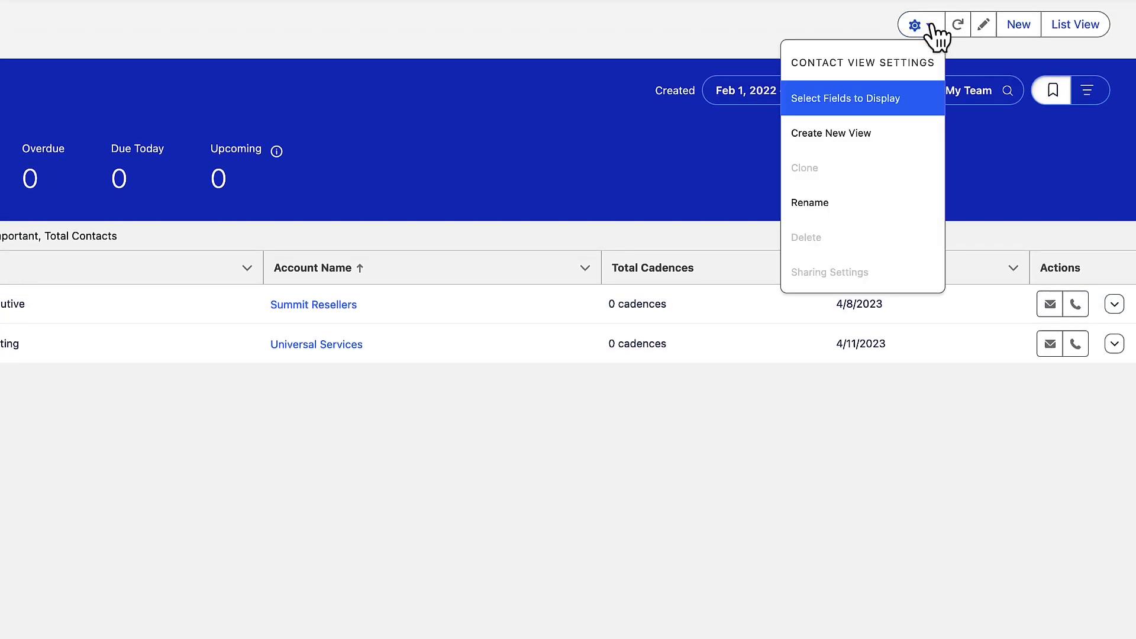
pyautogui.click(848, 133)
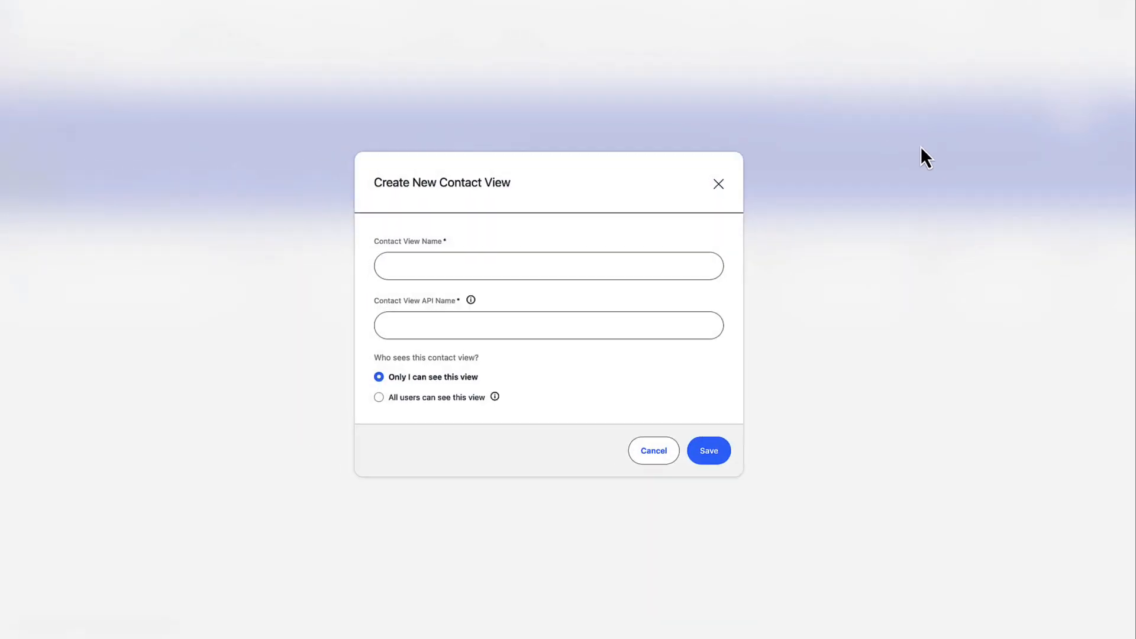
pyautogui.write('My Recent Contacts')
pyautogui.click(708, 450)
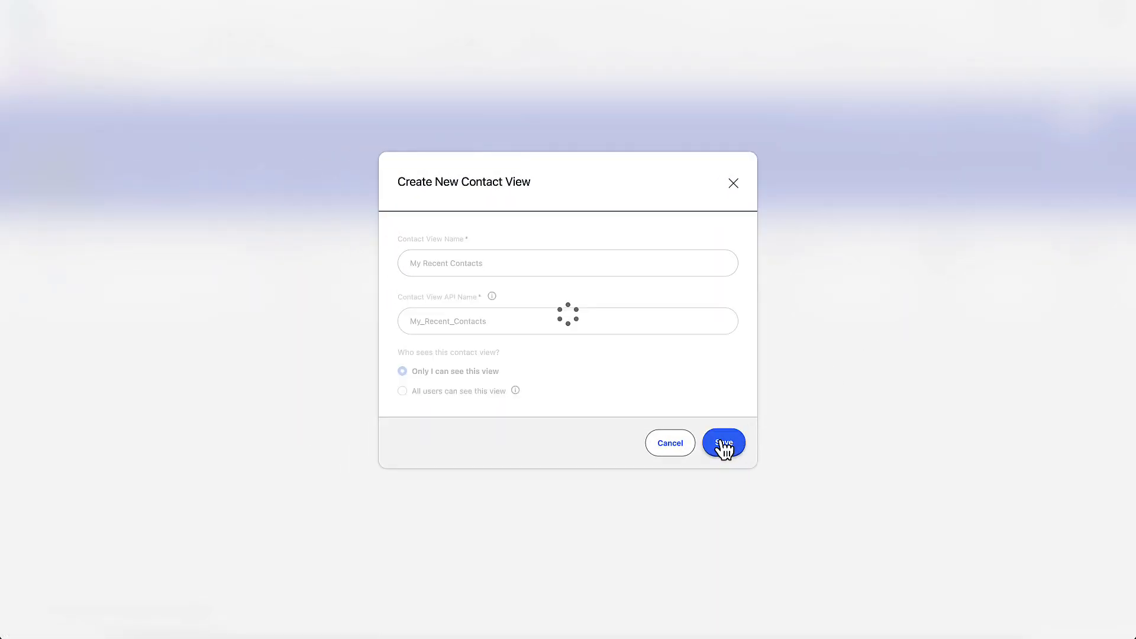